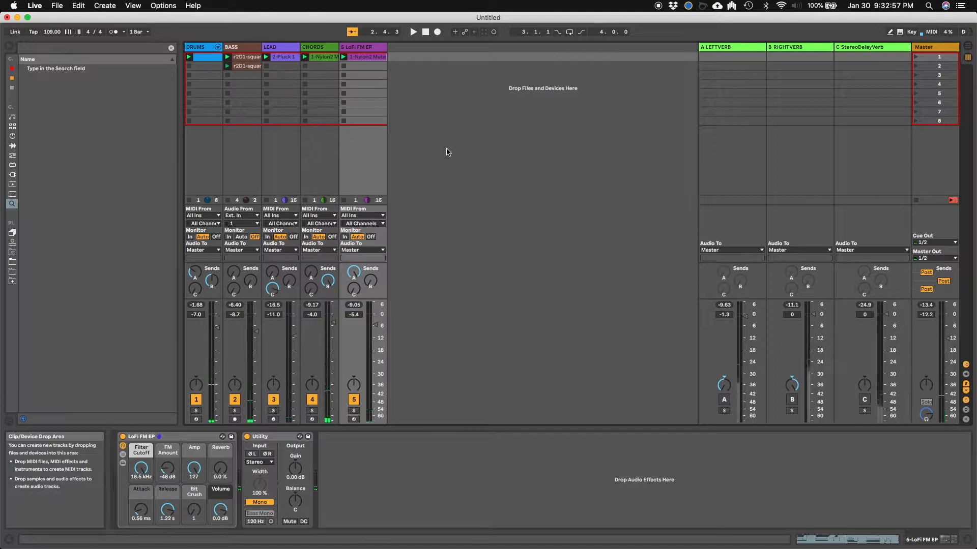
Step: Play the full mix with the CHORDS and LoFi FM EP tracks panned apart and the reverb returns on
{"action": "key", "text": "m"}
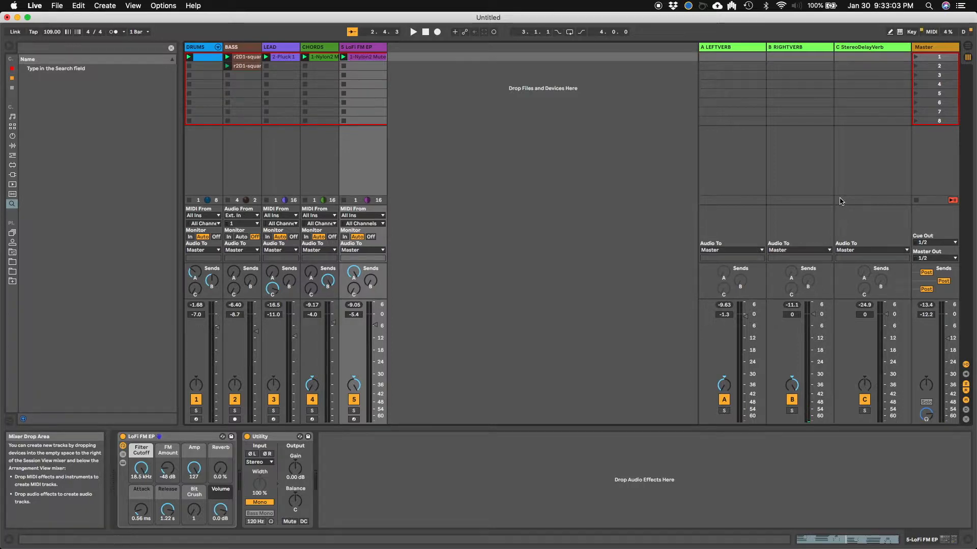
{"action": "key", "text": "space"}
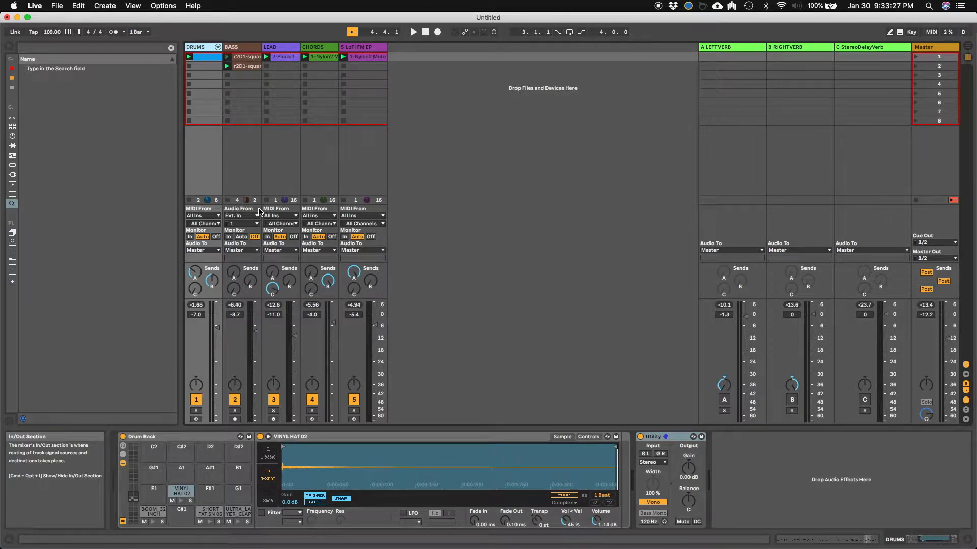
Step: Examine the device chains and the Utility Mono setting on the DRUMS, BASS, LEAD, CHORDS and LoFi FM EP tracks
{"action": "left_click", "coordinate": [235, 146]}
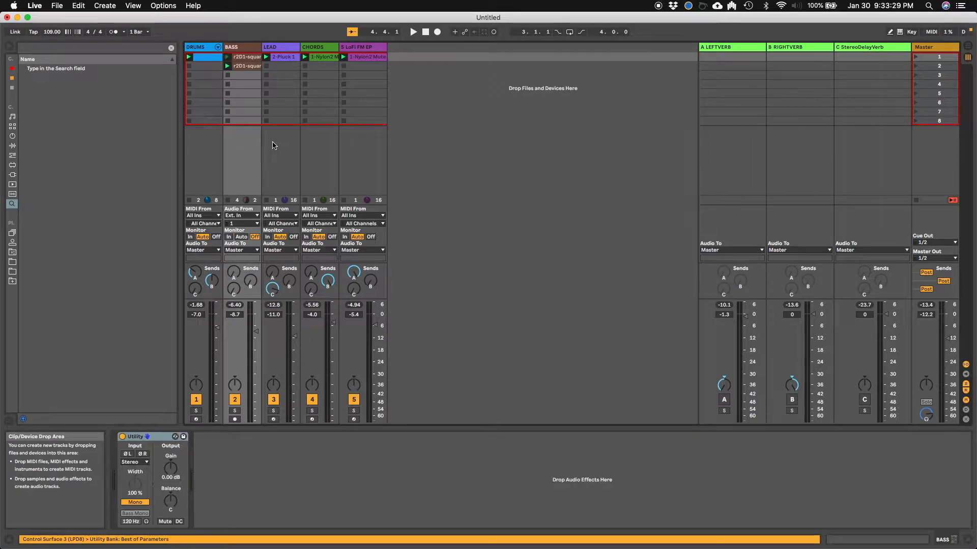
{"action": "left_click", "coordinate": [275, 147]}
{"action": "left_click", "coordinate": [327, 148]}
{"action": "left_click", "coordinate": [357, 150]}
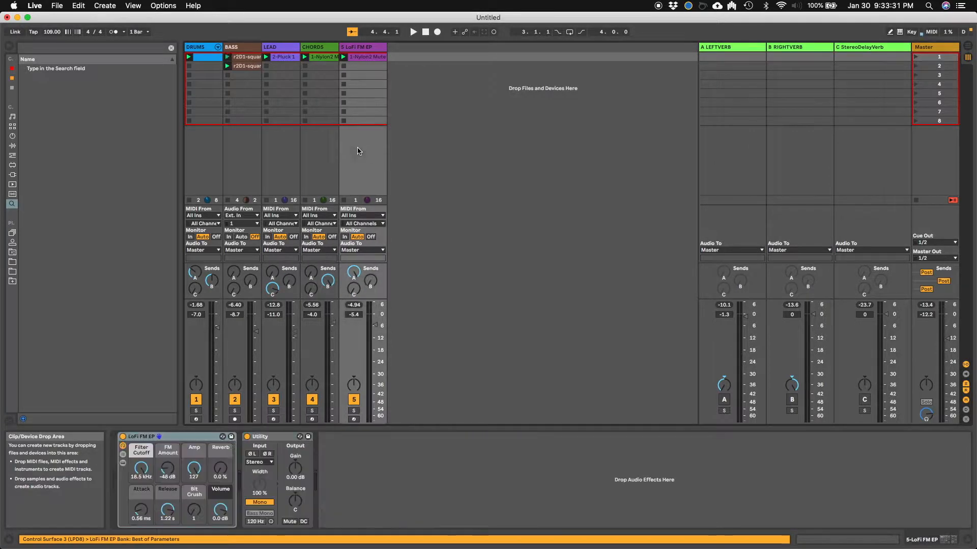
{"action": "left_click", "coordinate": [327, 157]}
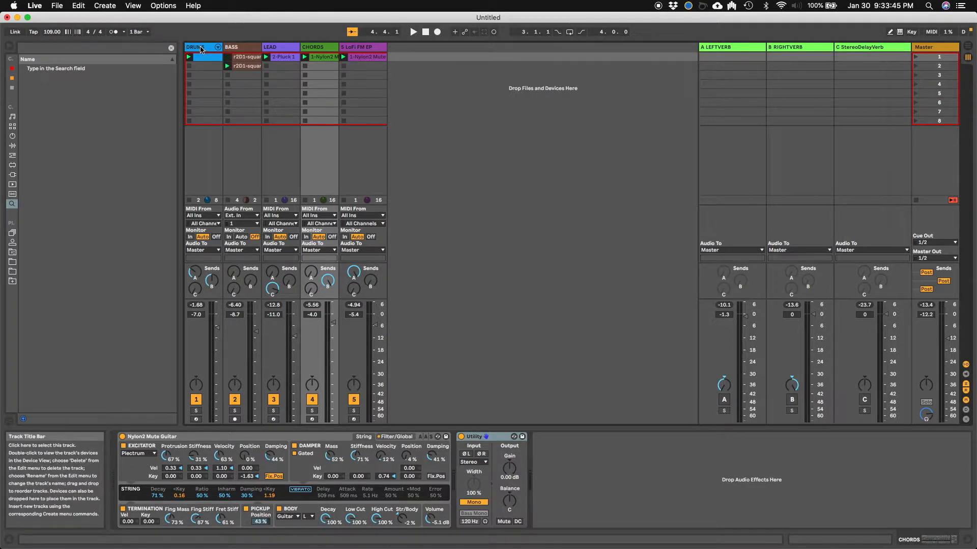
{"action": "left_click", "coordinate": [200, 48]}
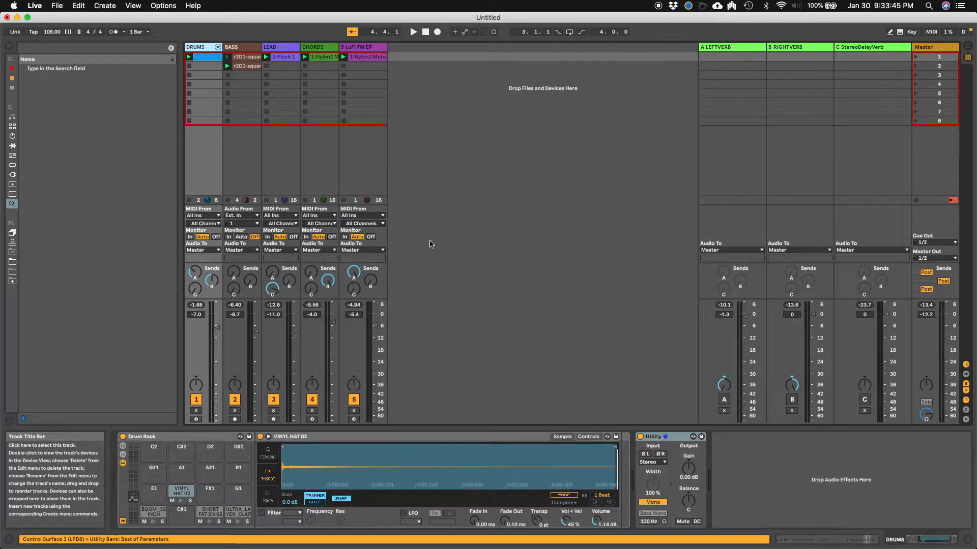
{"action": "left_click", "coordinate": [239, 49]}
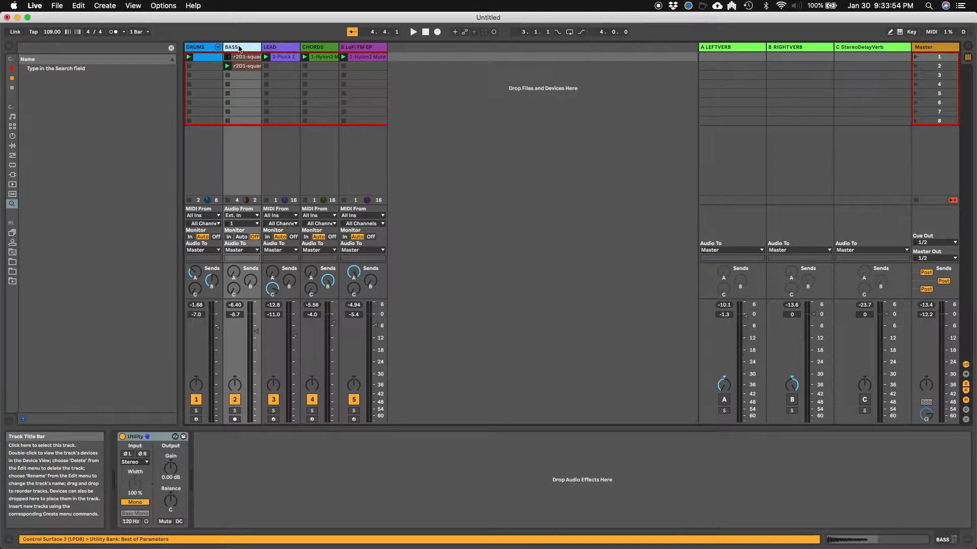
{"action": "left_click", "coordinate": [275, 49]}
{"action": "left_click", "coordinate": [316, 48]}
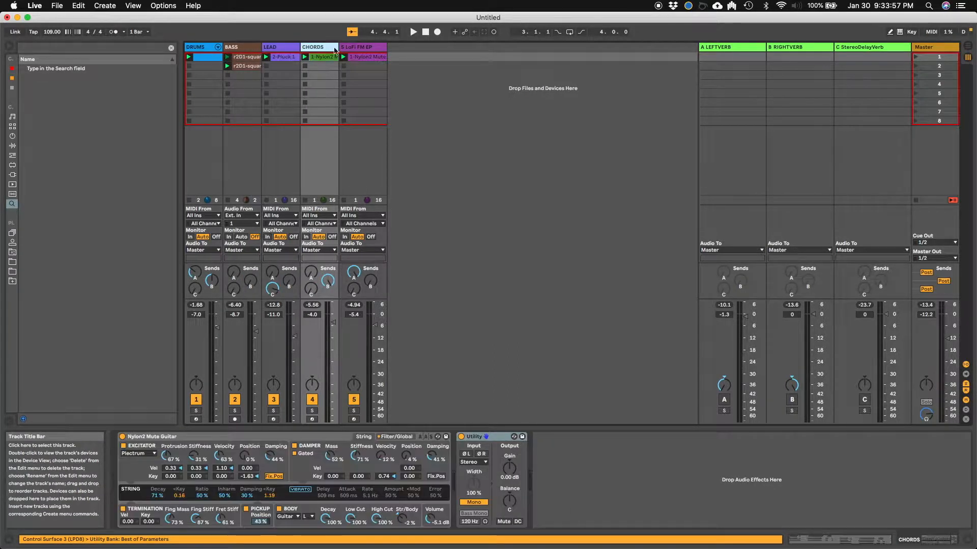
{"action": "left_click", "coordinate": [356, 48]}
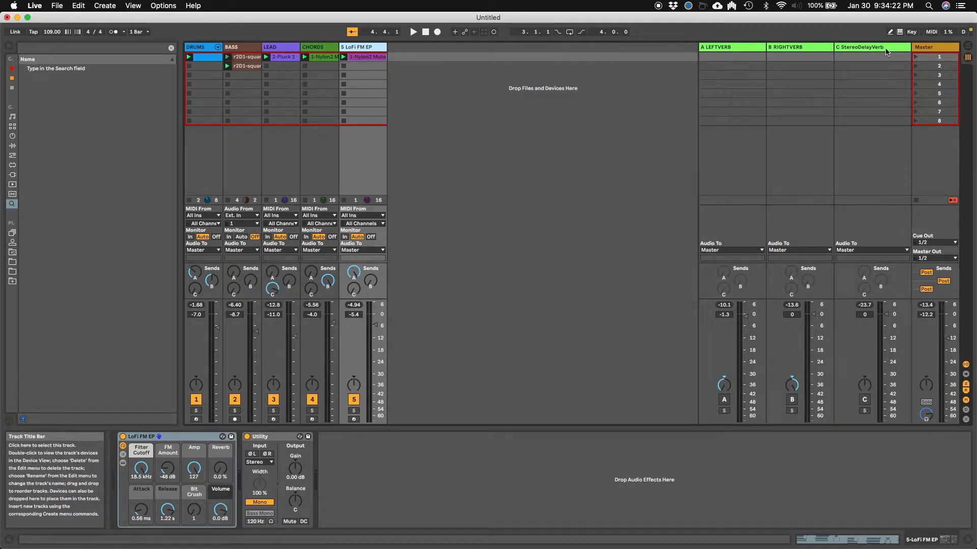
Step: Examine the Cathedral reverb settings on the LEFTVERB and RIGHTVERB return tracks
{"action": "left_click", "coordinate": [723, 52]}
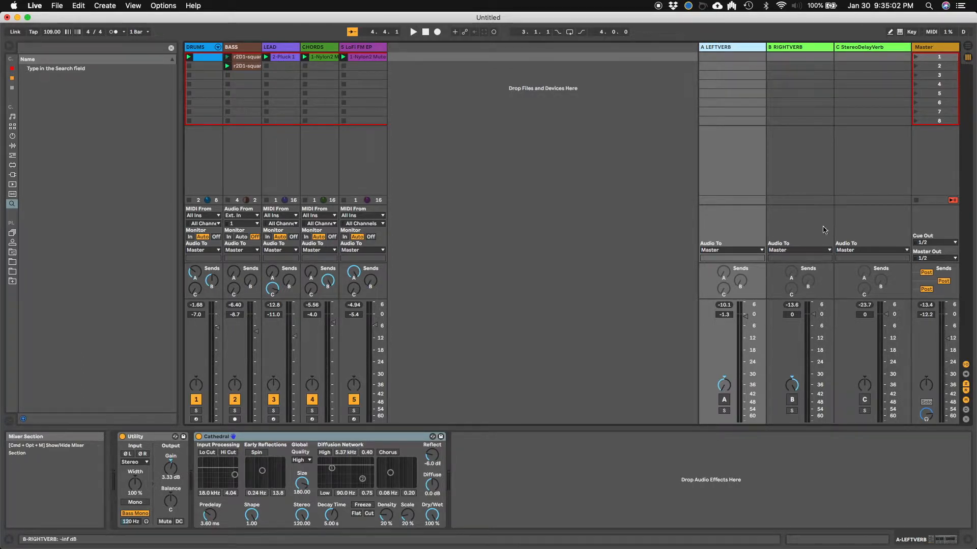
{"action": "left_click", "coordinate": [794, 53]}
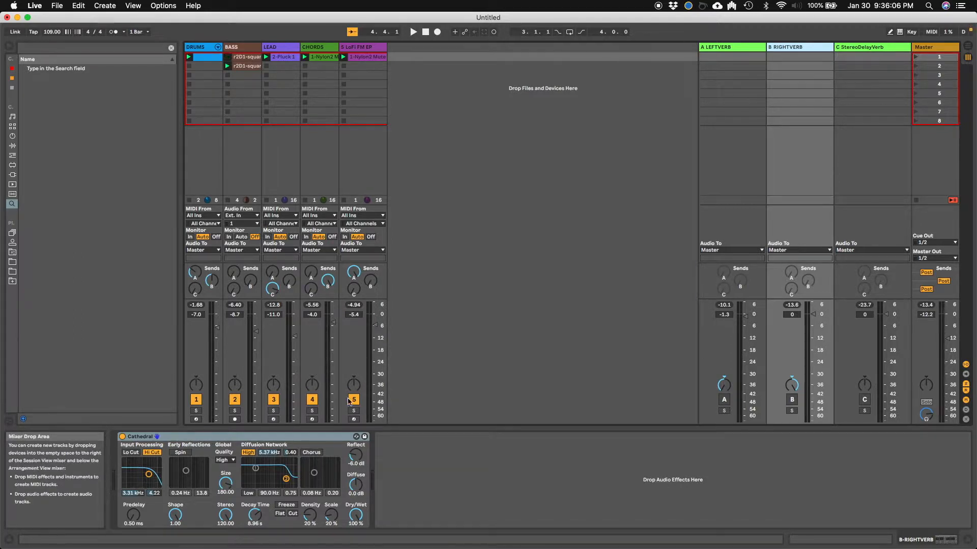
Step: Restore the opposite panning of the CHORDS and LoFi FM EP tracks by undoing the last mixer change
{"action": "left_click", "coordinate": [327, 130]}
{"action": "left_click", "coordinate": [366, 140]}
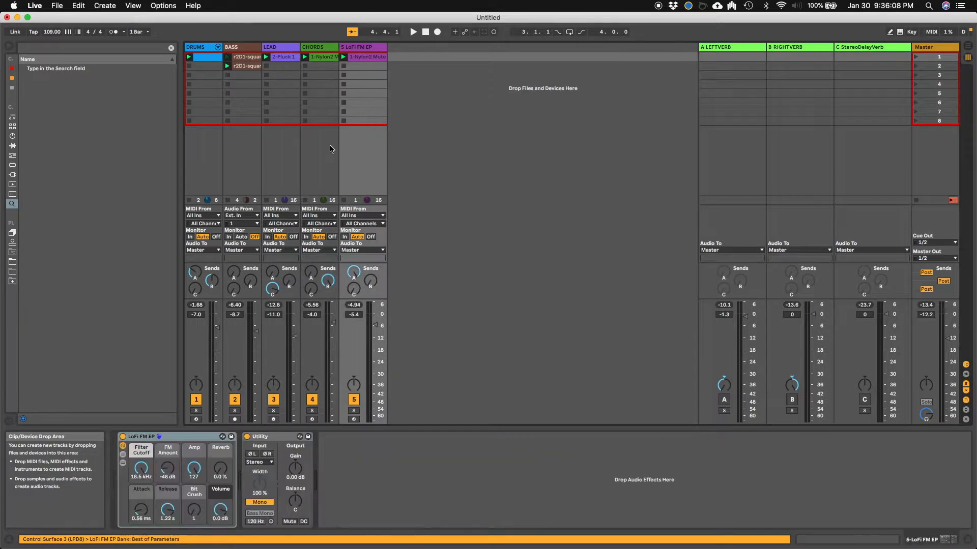
{"action": "left_click", "coordinate": [331, 149]}
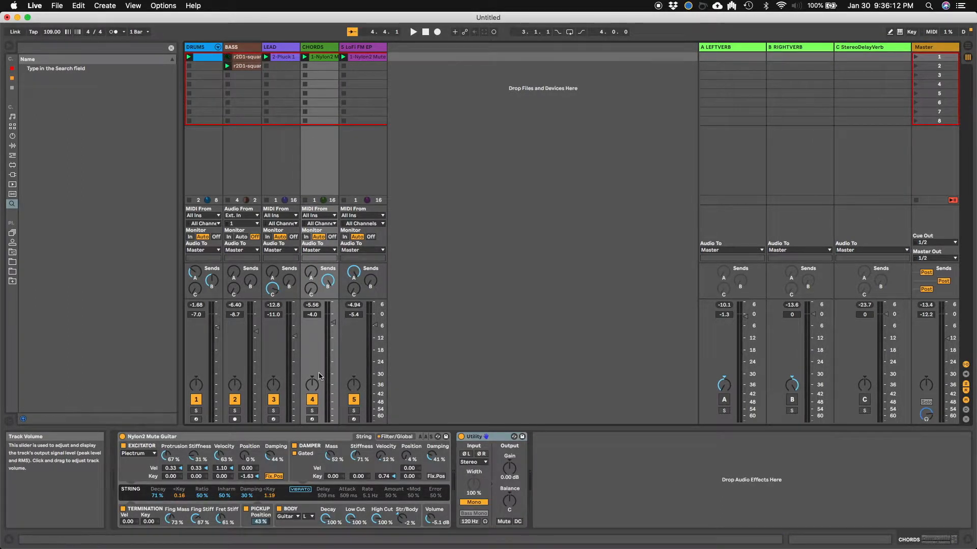
{"action": "key", "text": "super+z"}
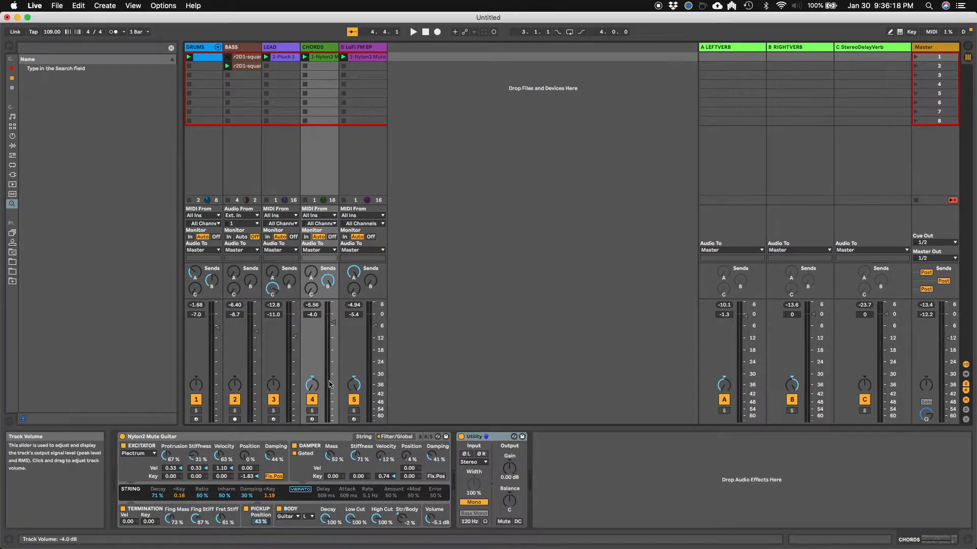
Step: Audition the centred CHORDS track in solo during playback, followed by the LoFi FM EP track, and clear the solo
{"action": "left_click", "coordinate": [313, 411]}
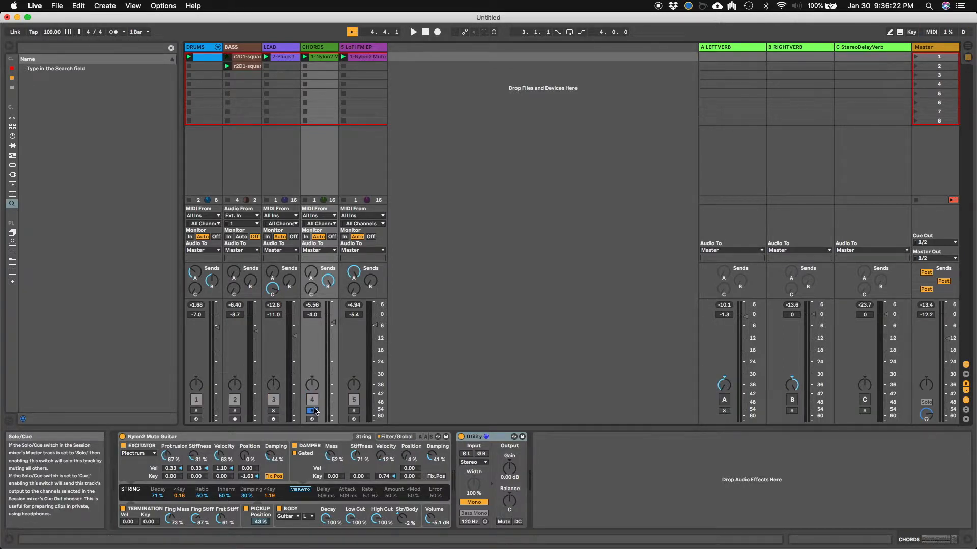
{"action": "key", "text": "space"}
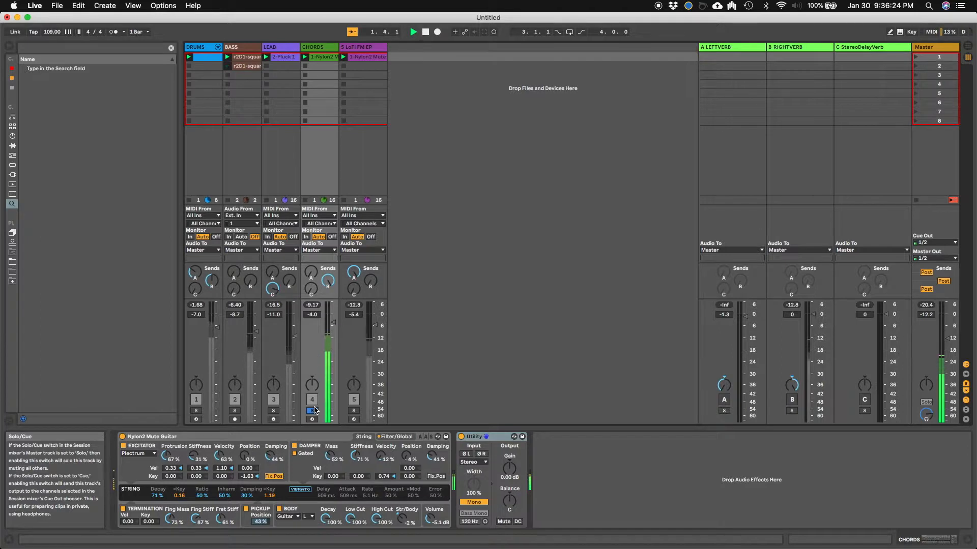
{"action": "left_click", "coordinate": [356, 412]}
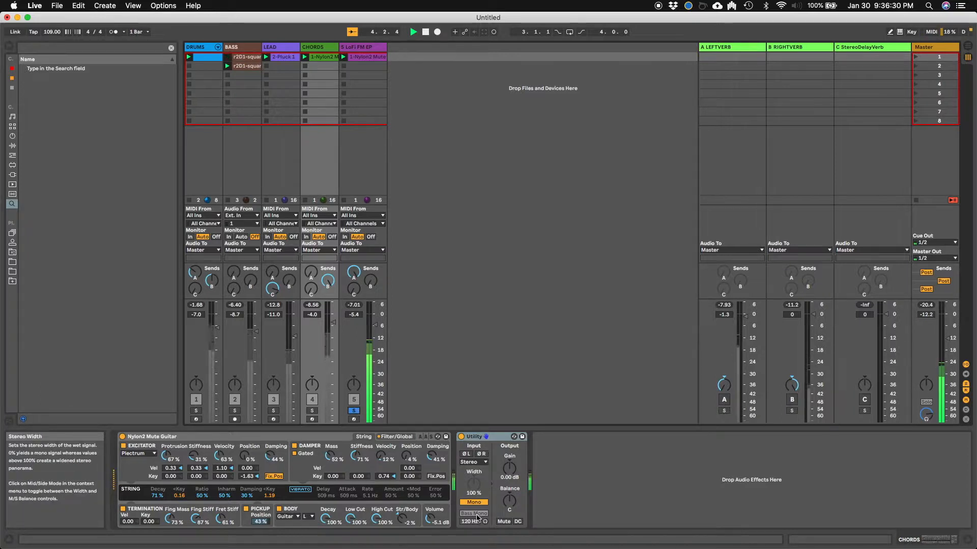
{"action": "left_click", "coordinate": [354, 411]}
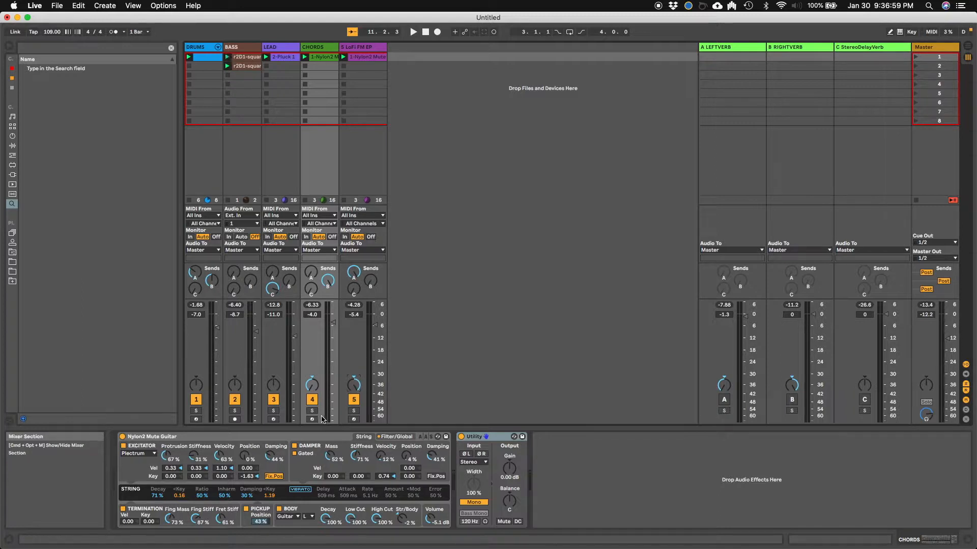
Step: Play the full mix with CHORDS and LoFi FM EP panned to opposite sides and the returns off, and stop playback
{"action": "key", "text": "space"}
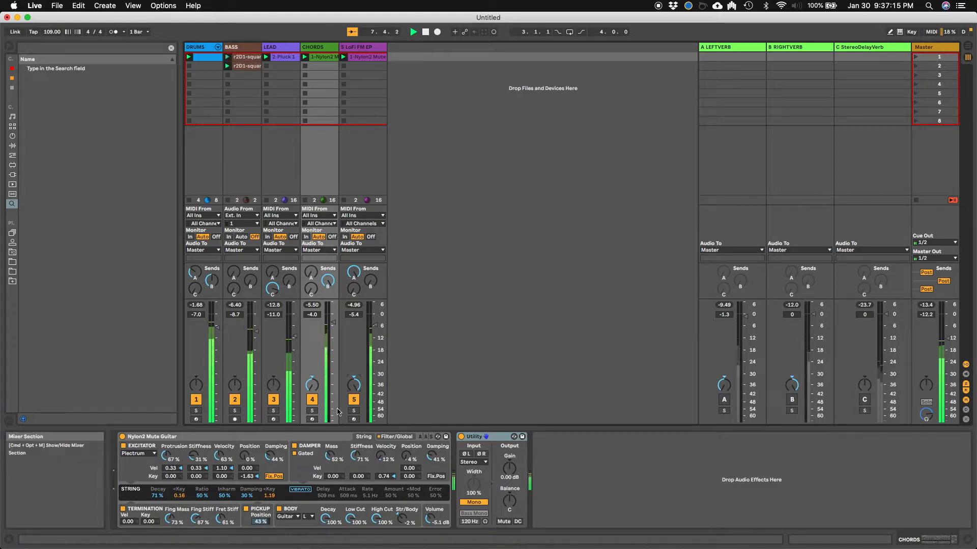
{"action": "key", "text": "space"}
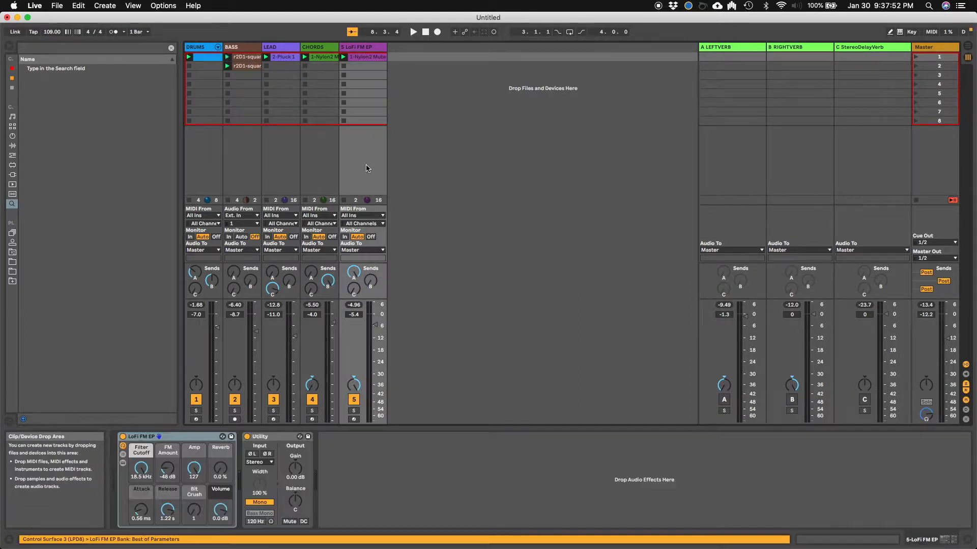
Step: Compare the pan positions of the LoFi FM EP and CHORDS tracks with those of the RIGHTVERB and LEFTVERB returns
{"action": "left_click", "coordinate": [366, 166]}
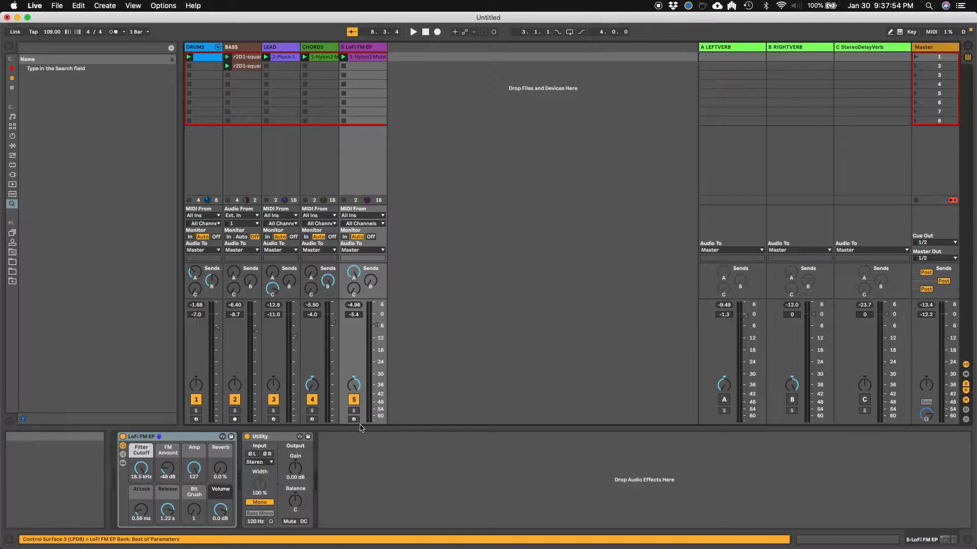
{"action": "left_click_drag", "start_coordinate": [356, 384], "coordinate": [354, 392]}
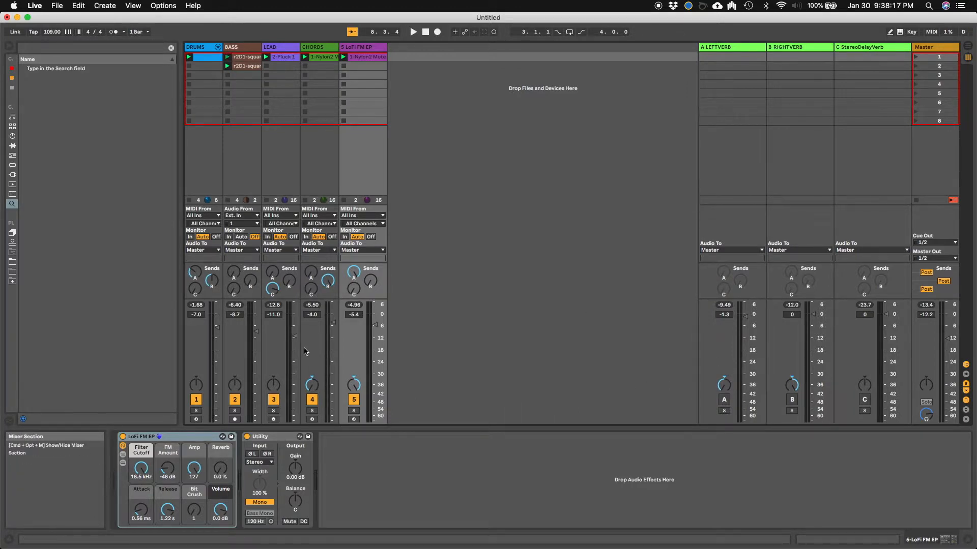
{"action": "left_click", "coordinate": [316, 155]}
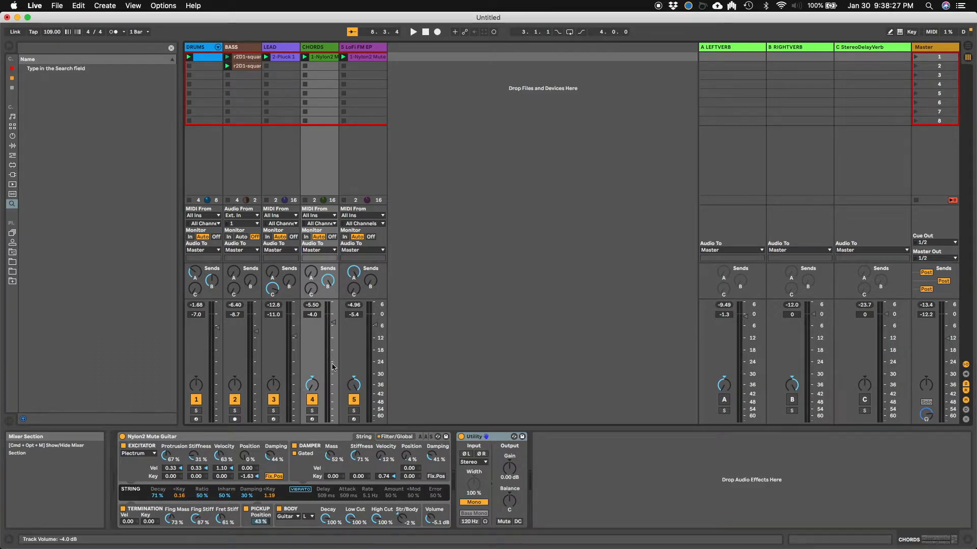
{"action": "left_click", "coordinate": [830, 359]}
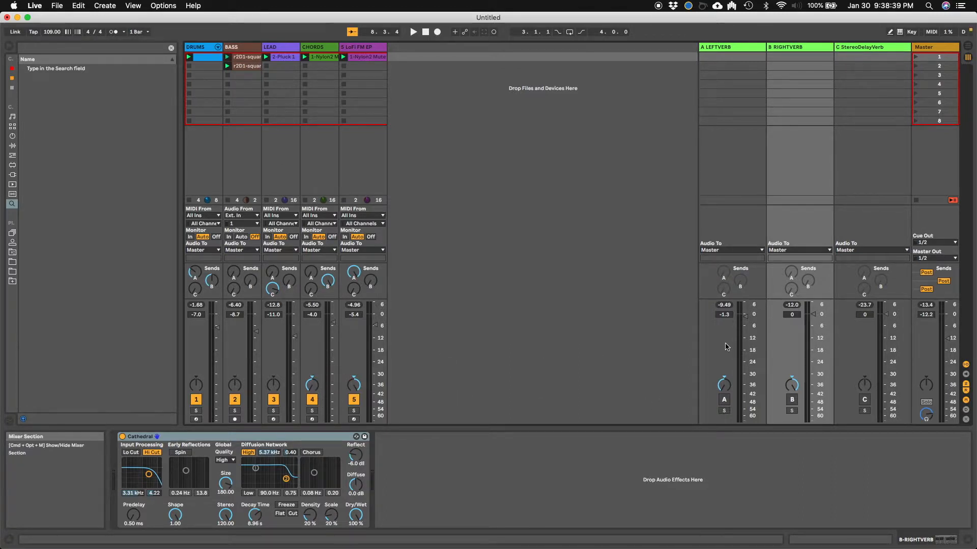
{"action": "left_click", "coordinate": [738, 183]}
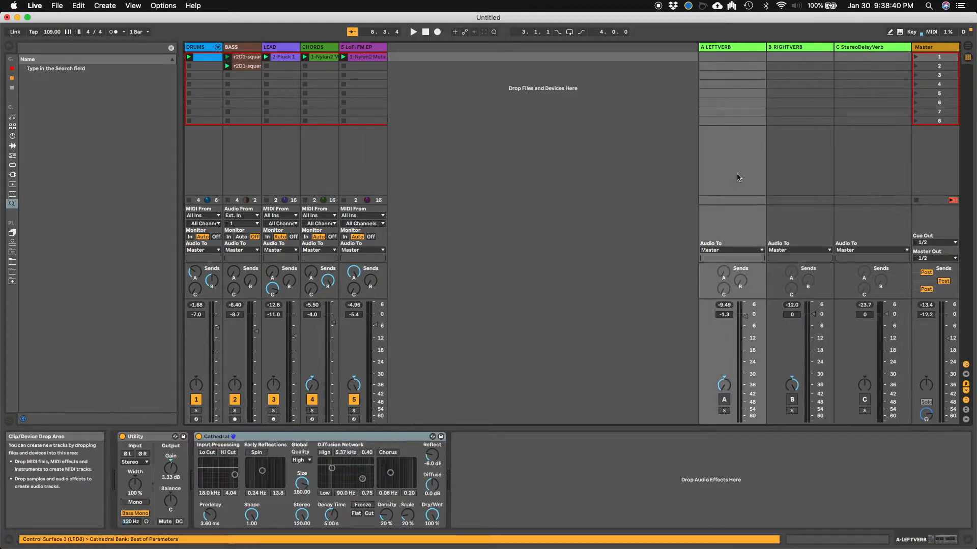
{"action": "left_click", "coordinate": [789, 184]}
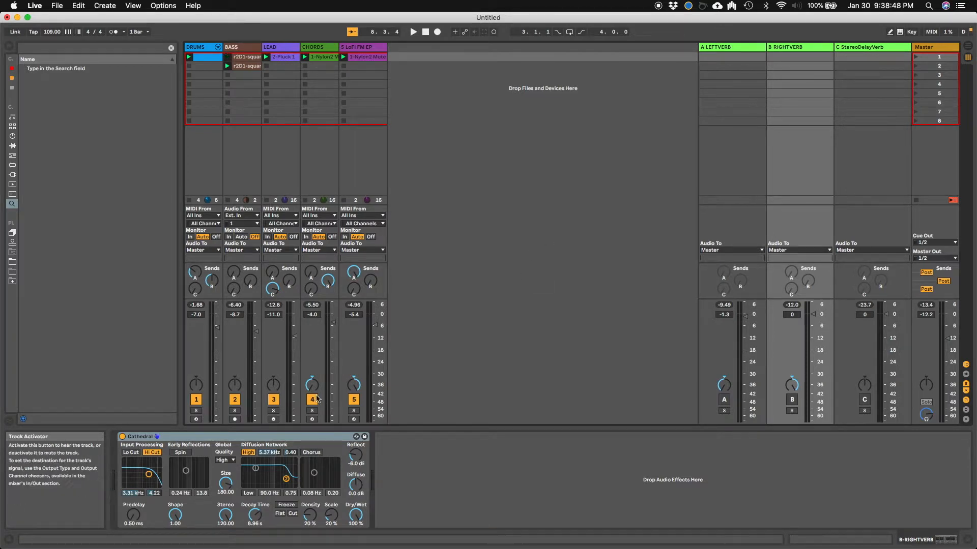
Step: Audition CHORDS and LoFi FM EP in solo with the RIGHTVERB and LEFTVERB returns activated, and clear the solos
{"action": "left_click", "coordinate": [314, 413]}
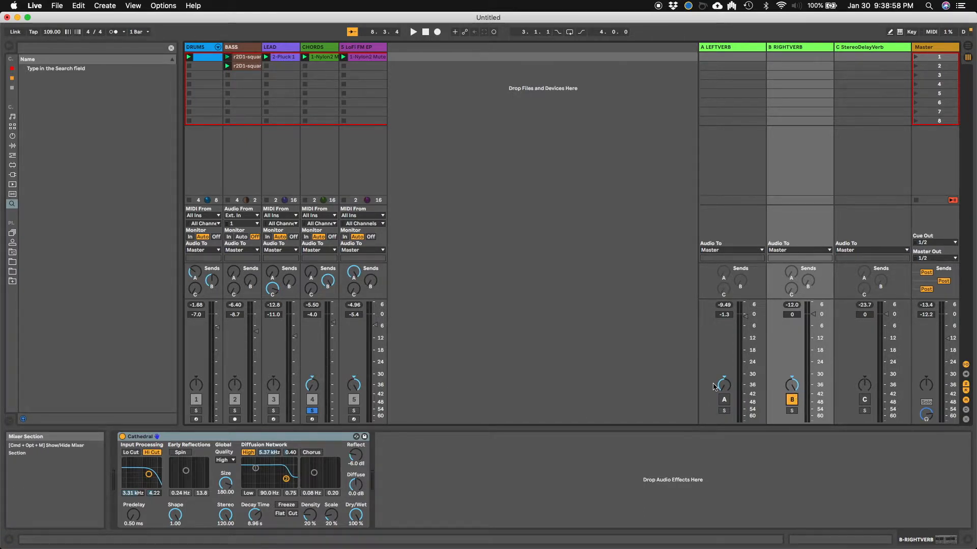
{"action": "key", "text": "space"}
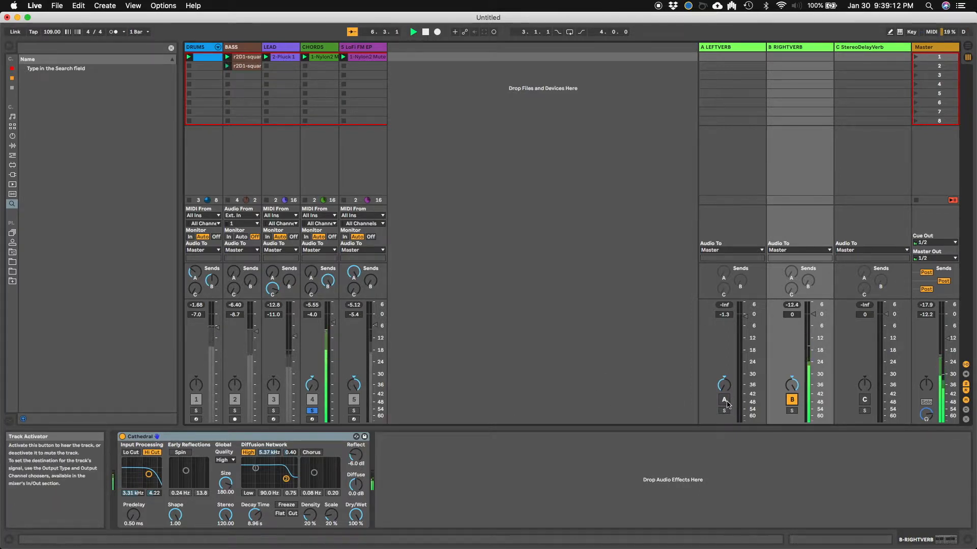
{"action": "left_click", "coordinate": [354, 411]}
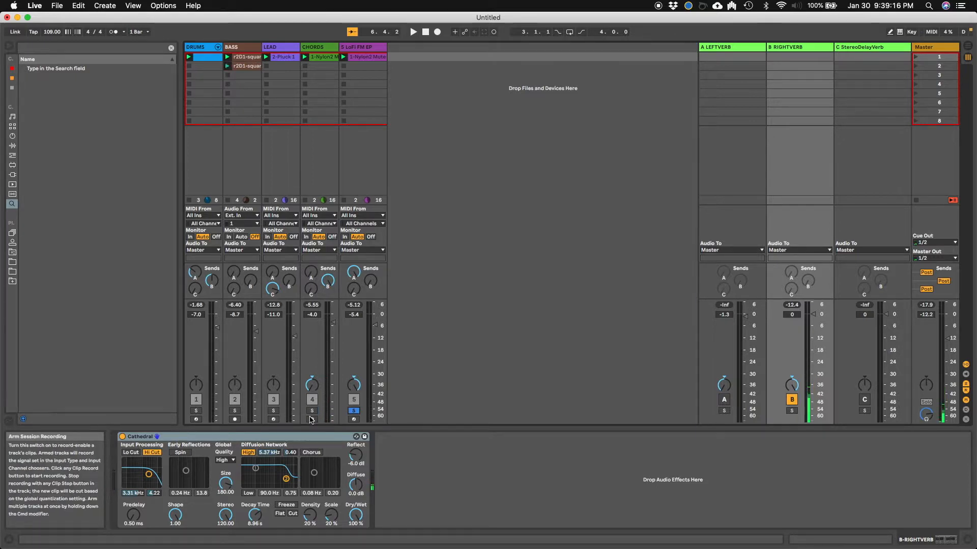
{"action": "key", "text": "space"}
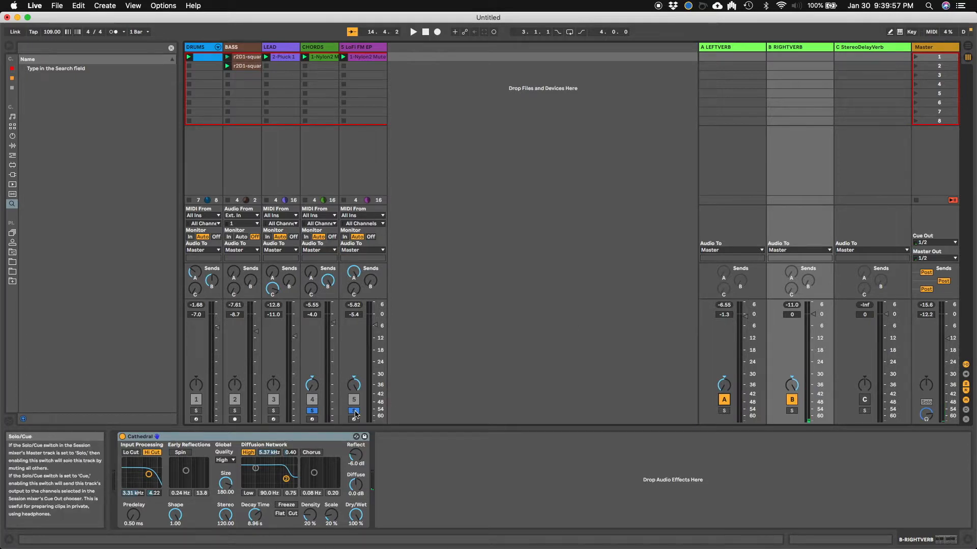
{"action": "left_click", "coordinate": [353, 410]}
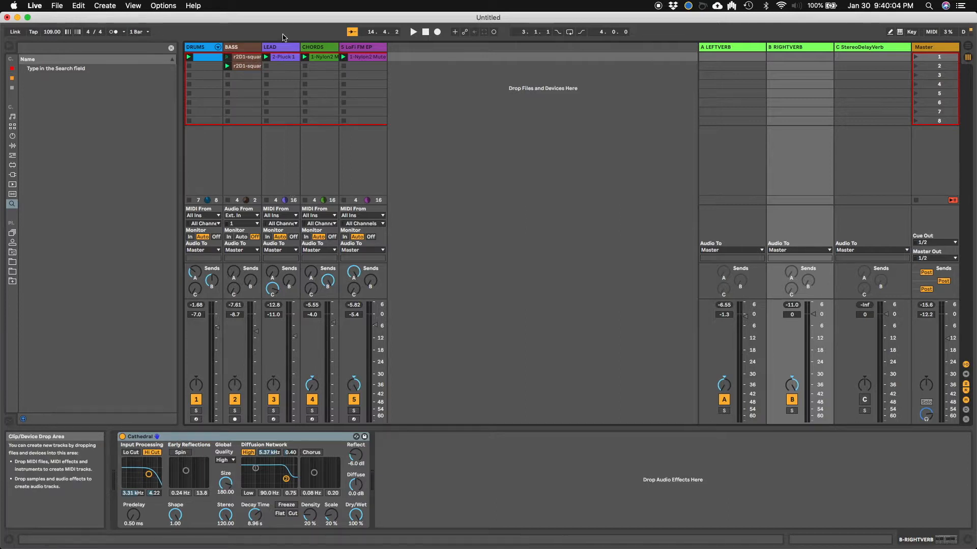
Step: Solo the LEAD track and play it
{"action": "left_click", "coordinate": [296, 157]}
{"action": "left_click", "coordinate": [274, 411]}
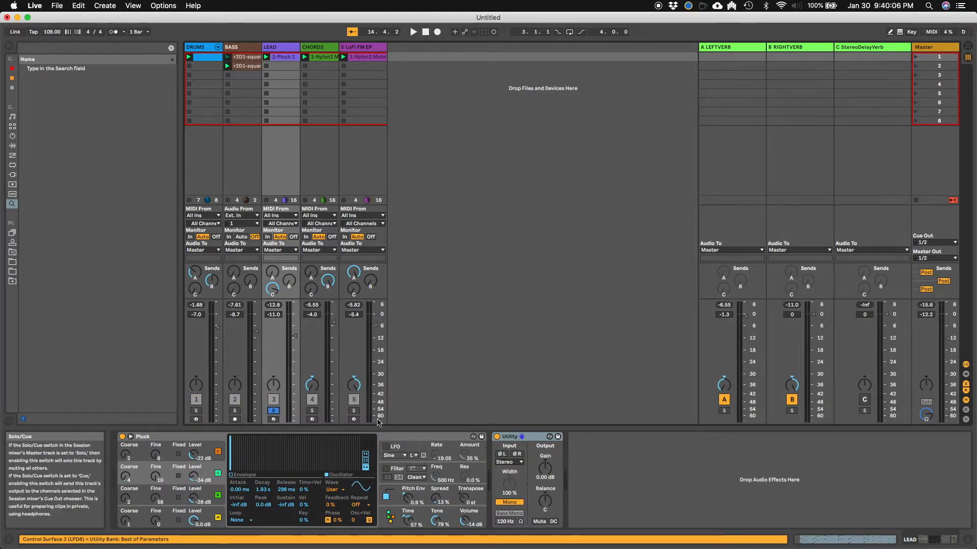
{"action": "key", "text": "space"}
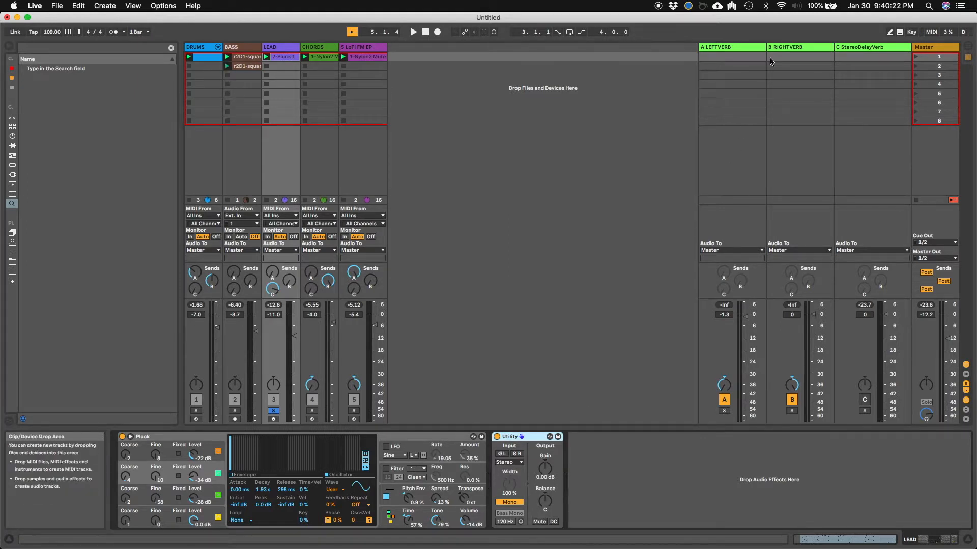
Step: Examine the Cathedral reverb and Simple Delay settings on the StereoDelayVerb return track
{"action": "left_click", "coordinate": [867, 56]}
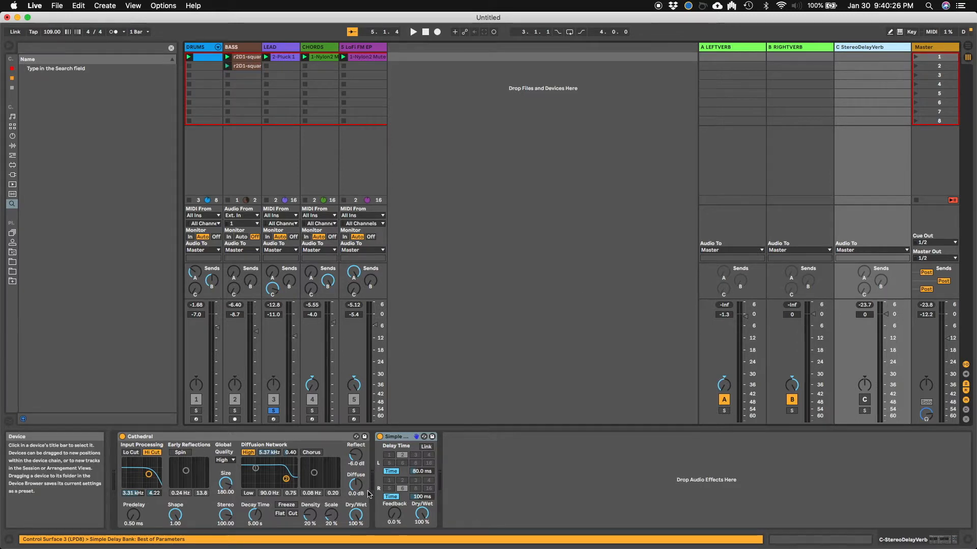
{"action": "left_click", "coordinate": [317, 438]}
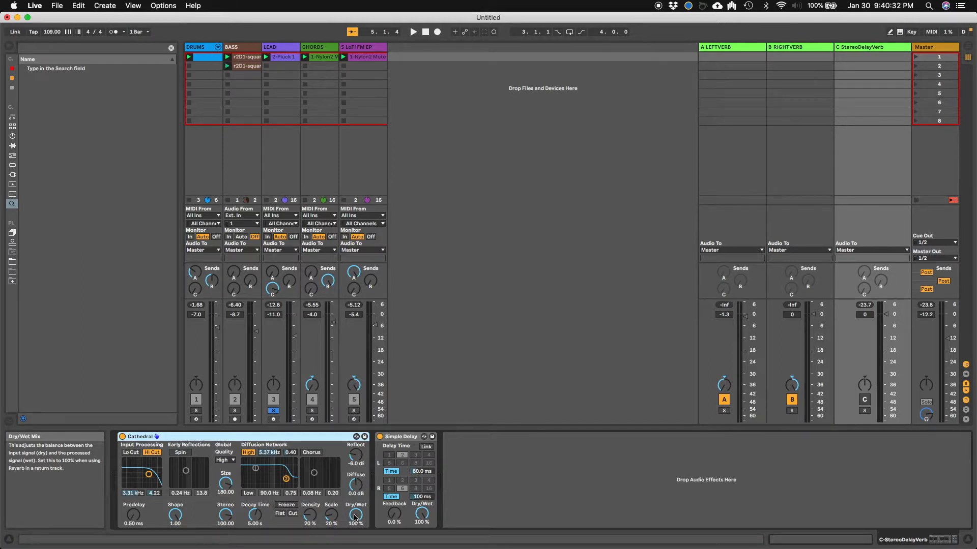
Step: Examine the left and right delay times of the Simple Delay on the StereoDelayVerb return track
{"action": "left_click", "coordinate": [399, 437]}
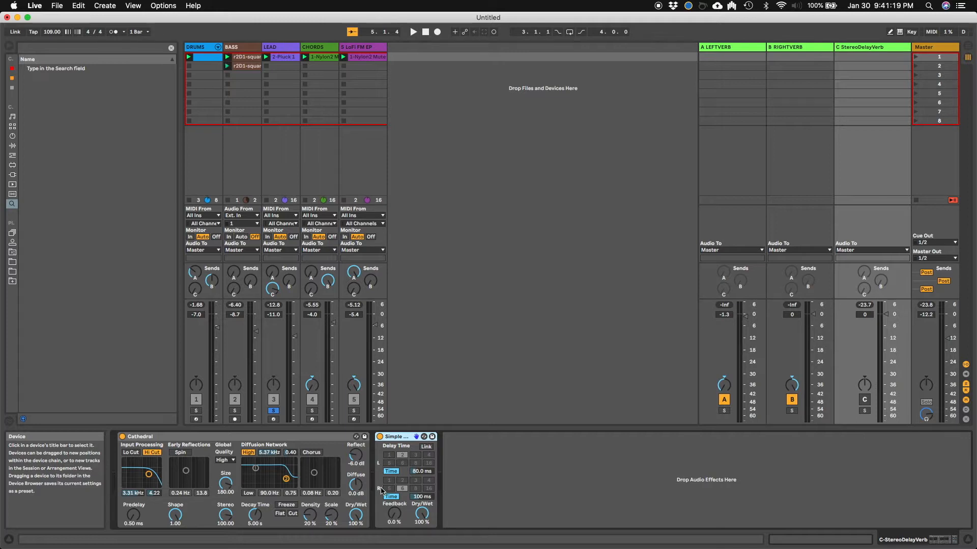
{"action": "left_click", "coordinate": [426, 448]}
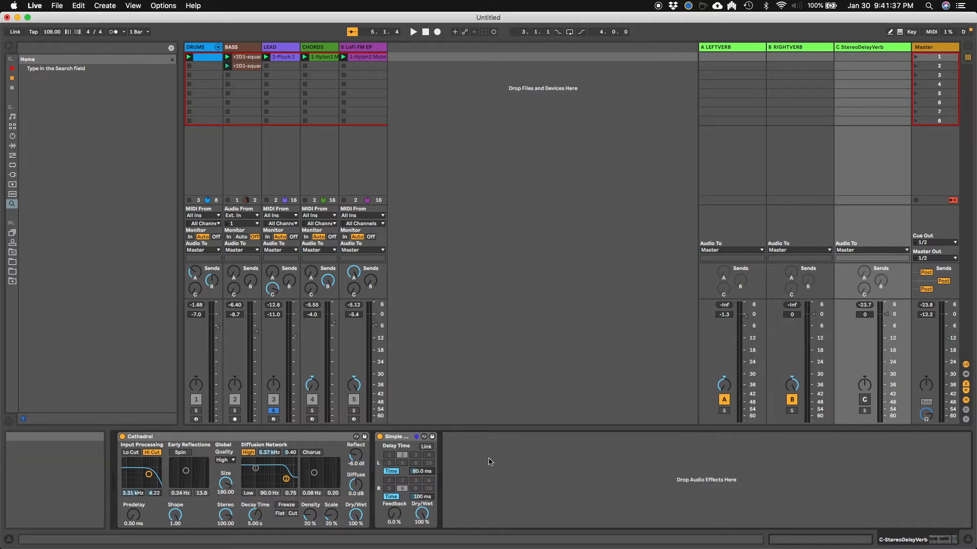
Step: Audition the soloed LEAD track dry, with the StereoDelayVerb return deactivated
{"action": "left_click", "coordinate": [864, 400]}
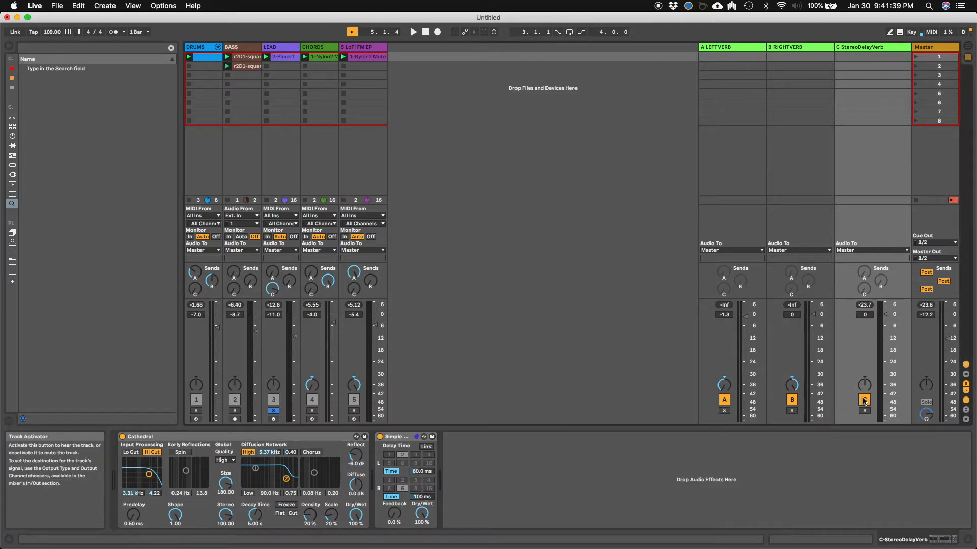
{"action": "left_click", "coordinate": [275, 400]}
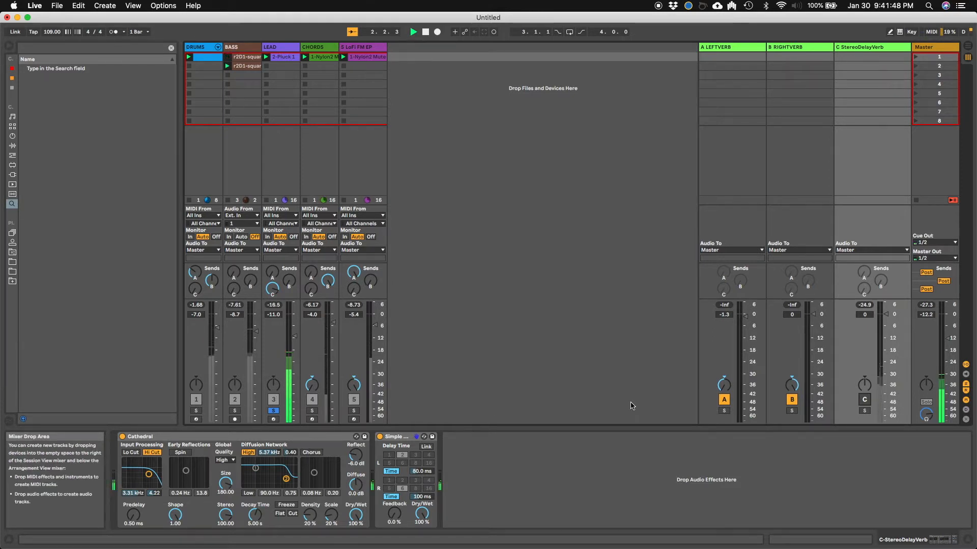
{"action": "key", "text": "space"}
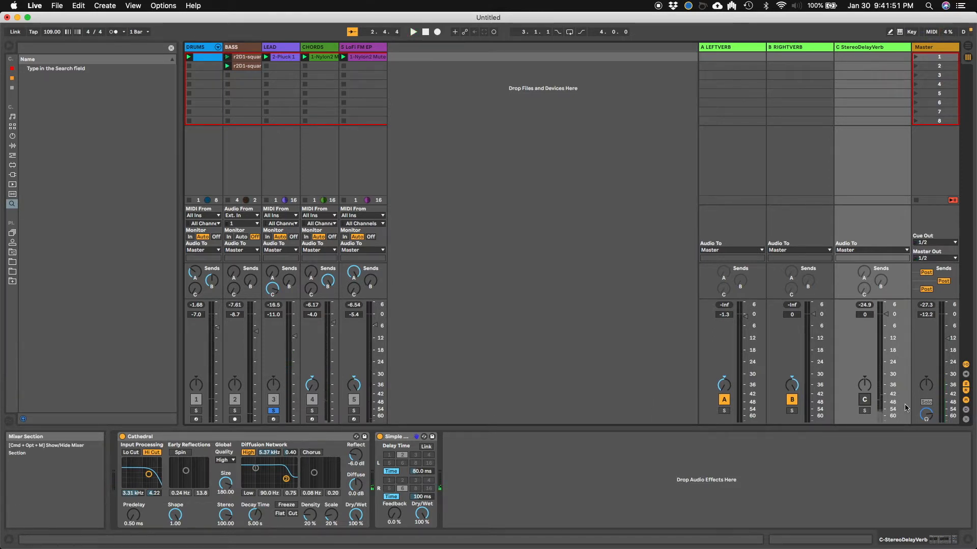
Step: Activate the StereoDelayVerb return, audition the soloed LEAD track through it, and clear the solo
{"action": "left_click", "coordinate": [865, 400]}
{"action": "key", "text": "space"}
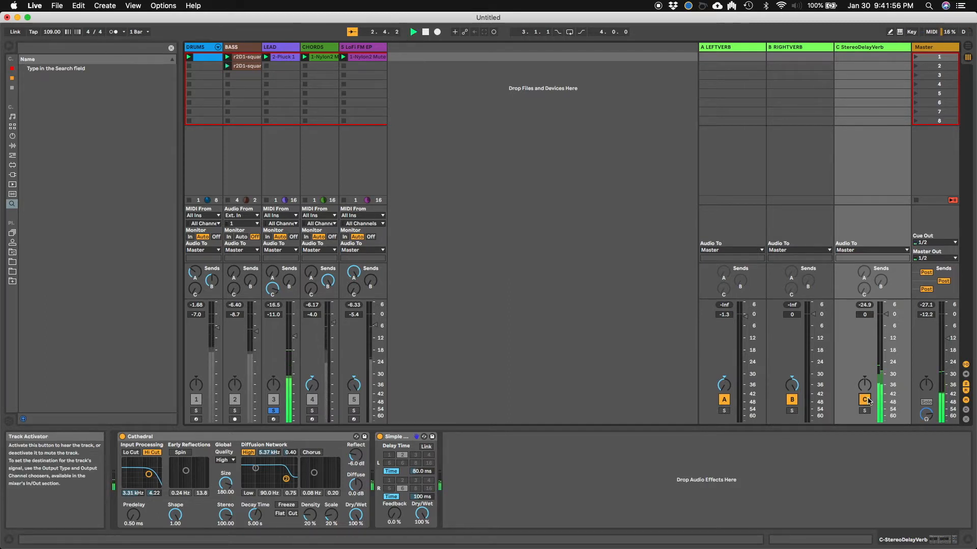
{"action": "key", "text": "space"}
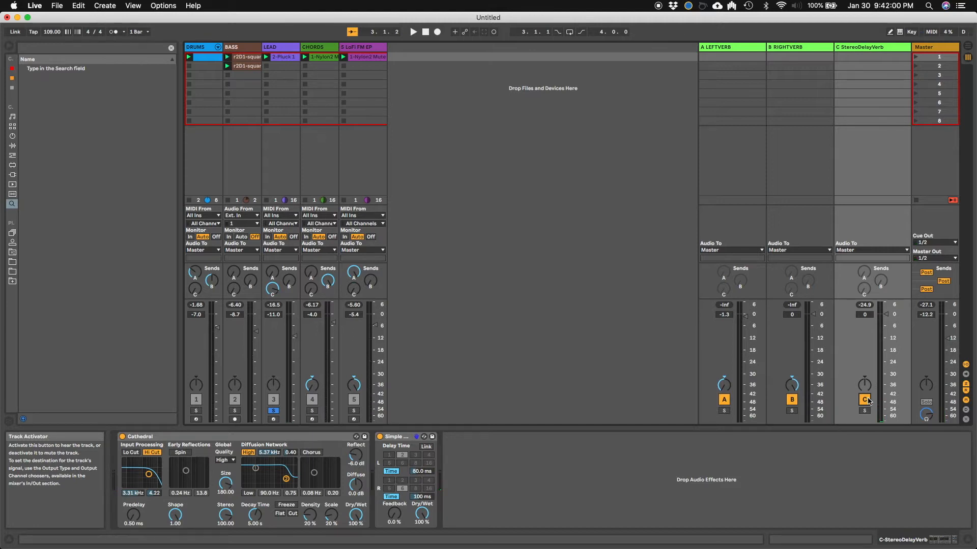
{"action": "left_click", "coordinate": [865, 399], "text": "super"}
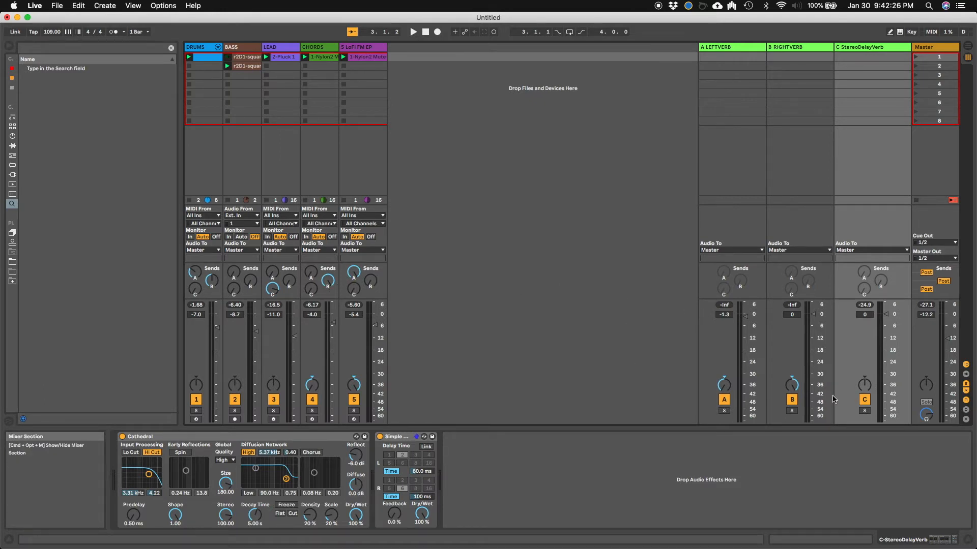
Step: Play the full mix and compare it with all three return tracks switched off and on again
{"action": "key", "text": "space"}
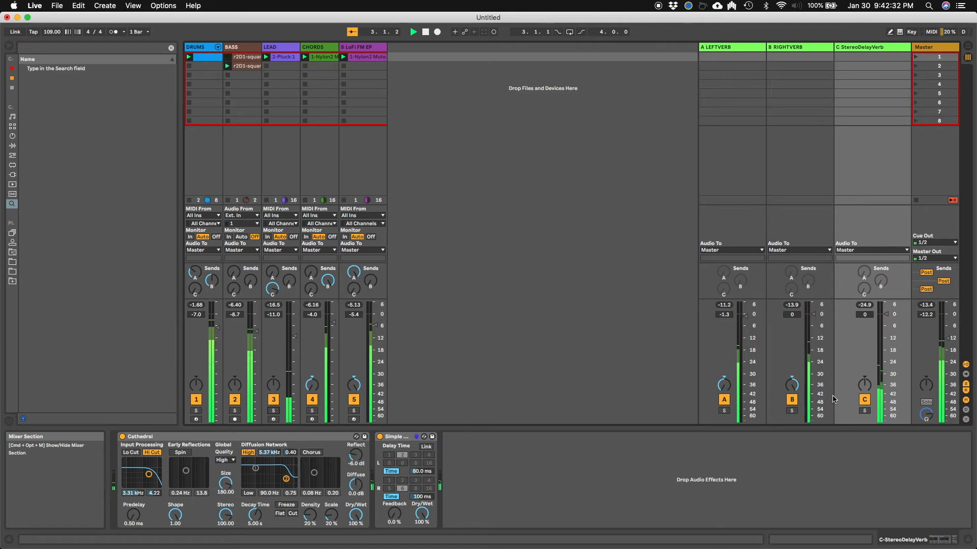
{"action": "key", "text": "a"}
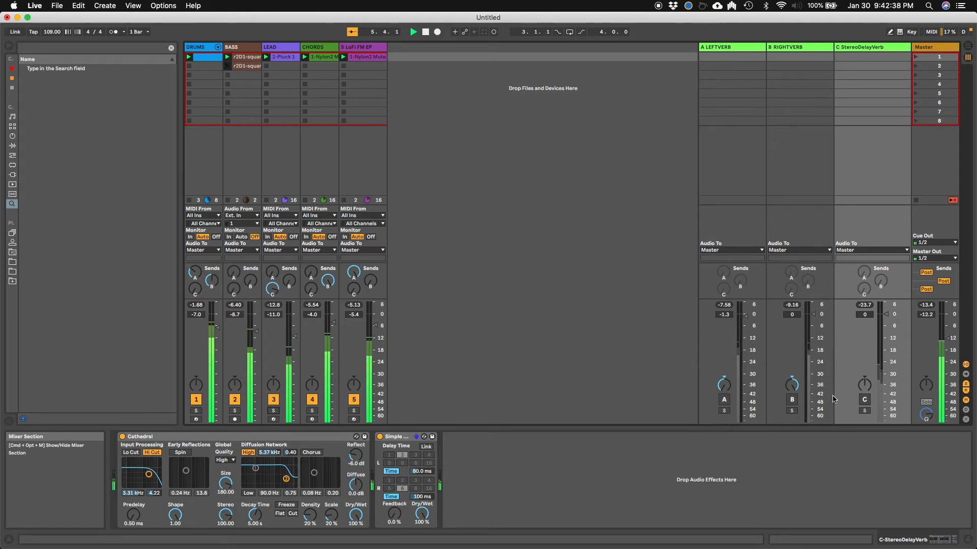
{"action": "key", "text": "0"}
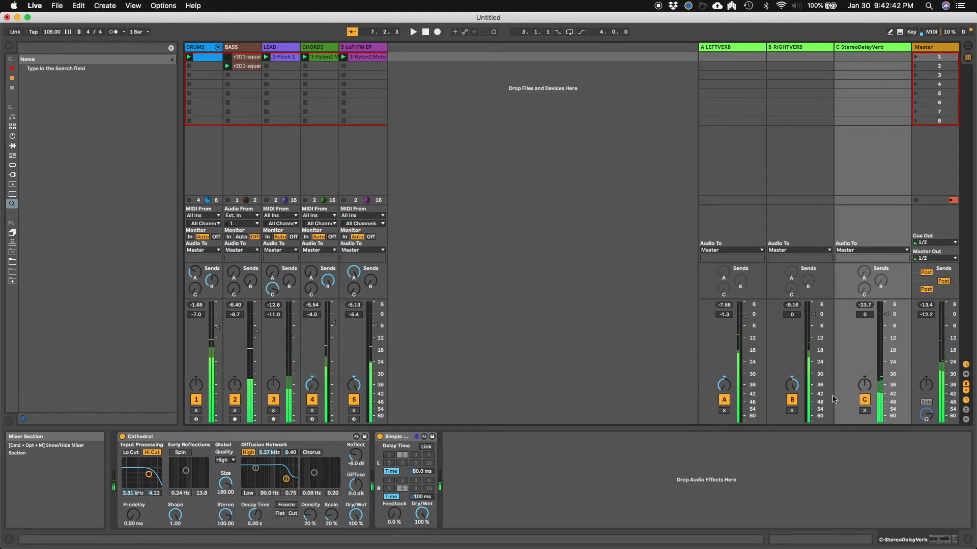
{"action": "key", "text": "space"}
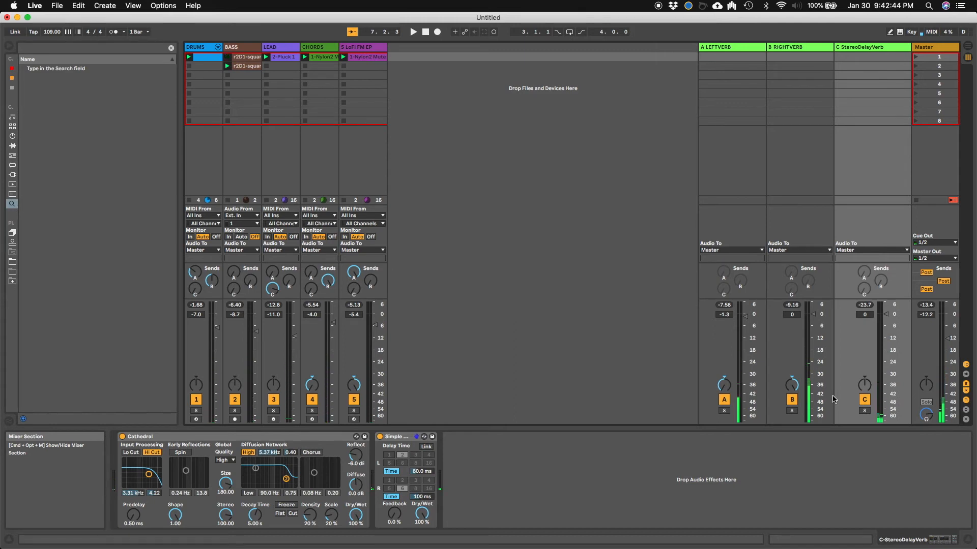